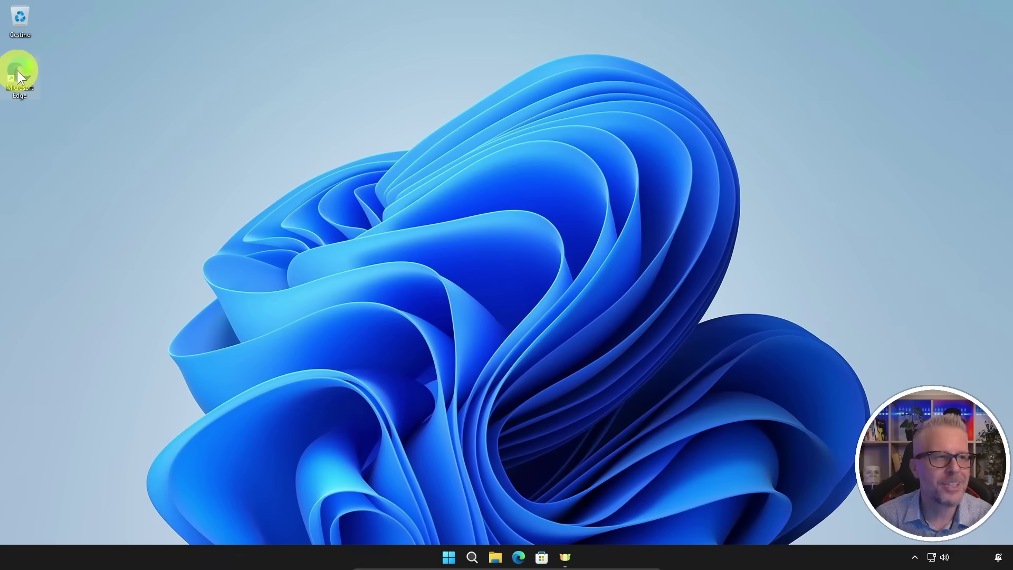
Open Microsoft Edge and search Google for "gentiluomo digitale"
double_click(15, 71)
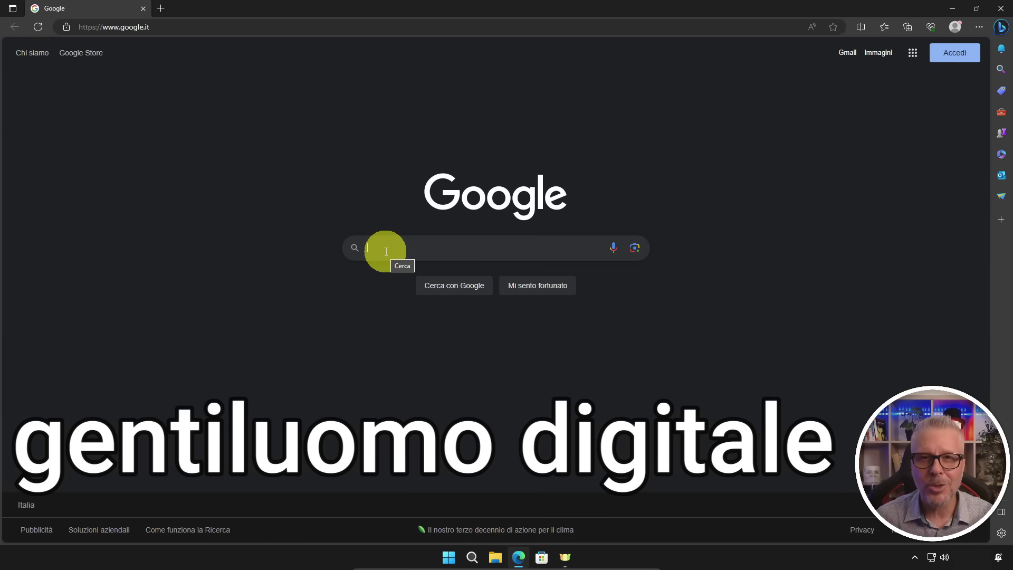
type("genti")
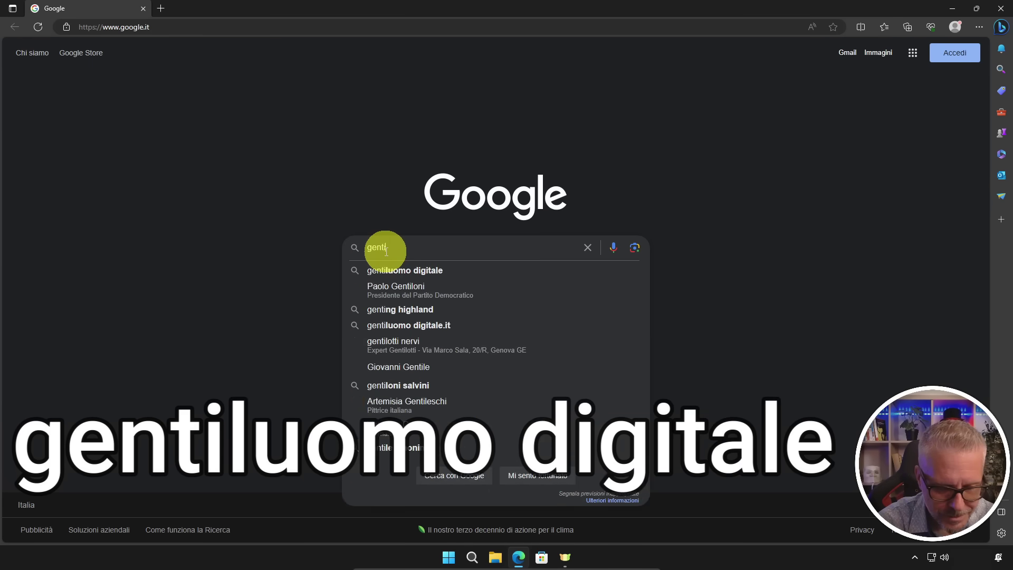
type("luomo digitale")
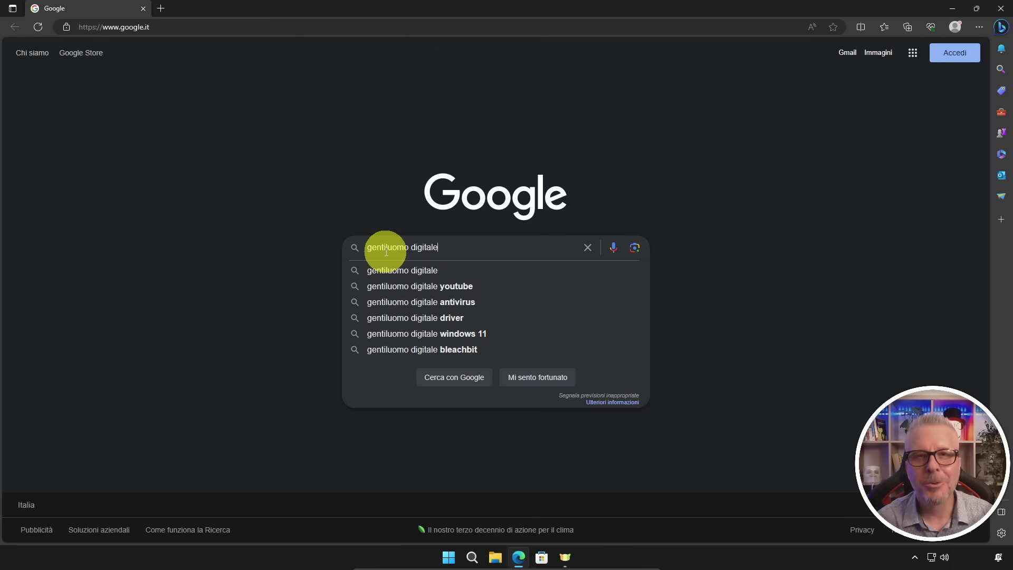
key("Return")
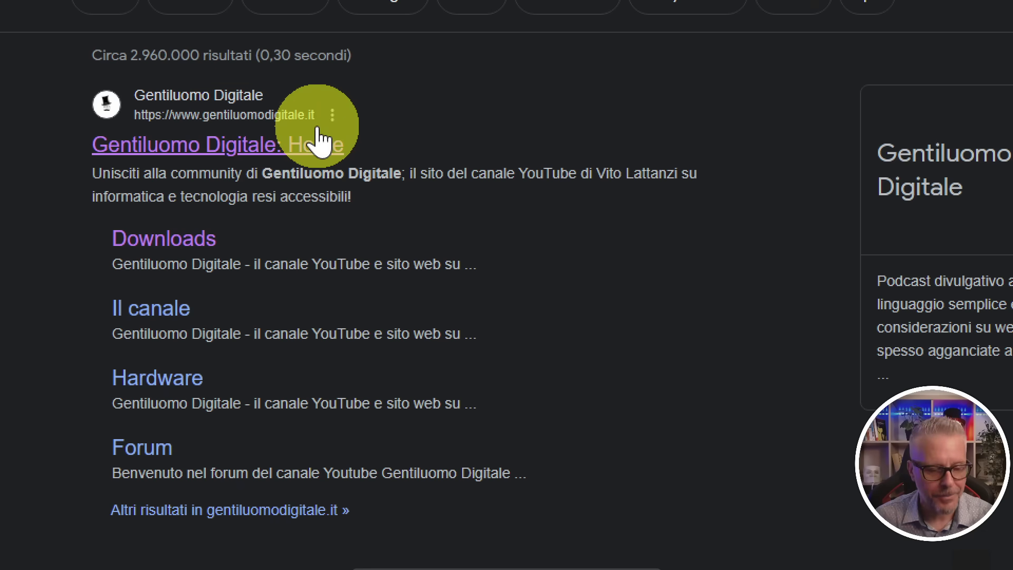
Open the Gentiluomo Digitale website's downloads page and download the Superantispyware installer
left_click(214, 146)
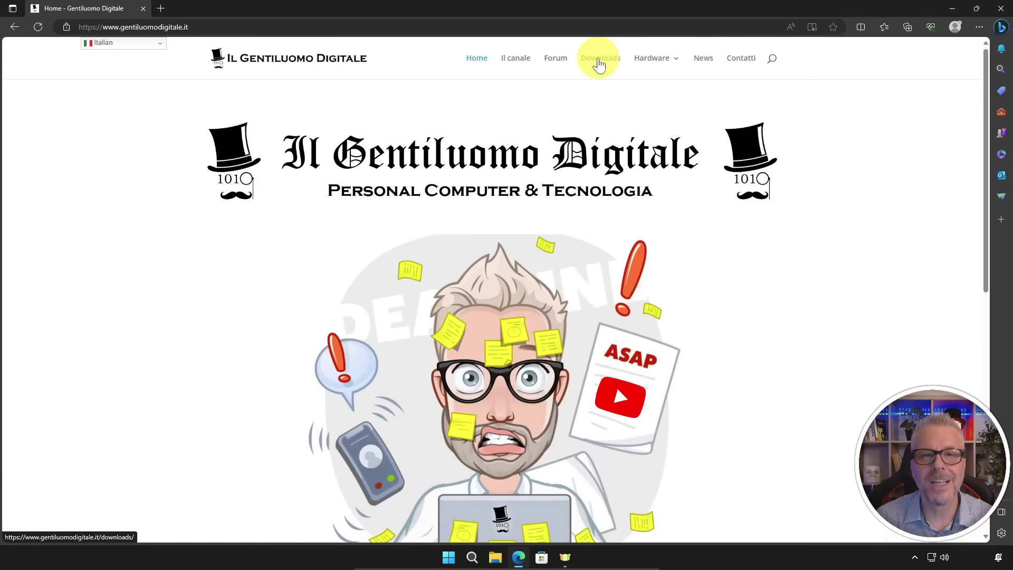
left_click(607, 74)
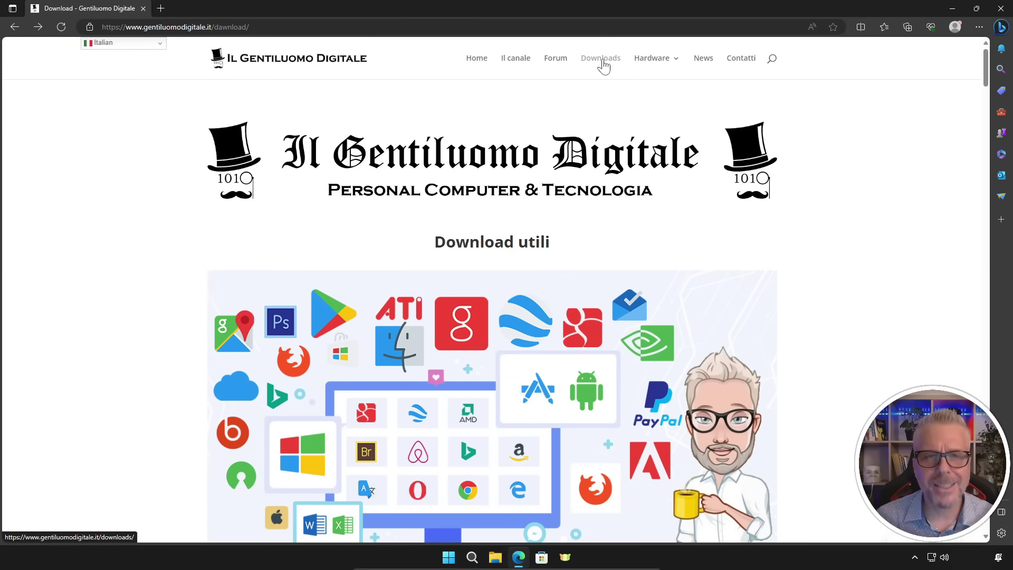
scroll(550, 132, "down", 9)
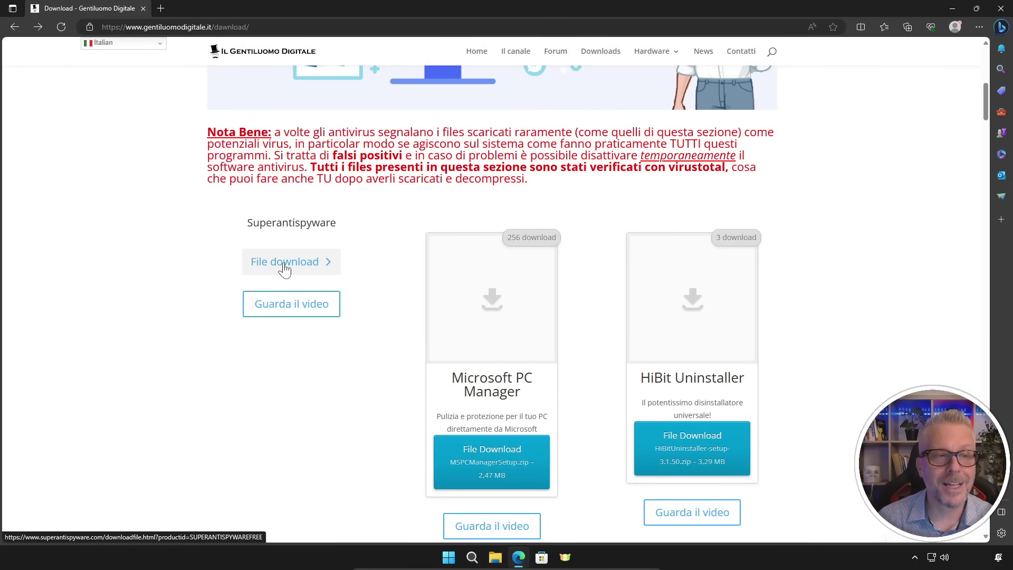
left_click(284, 264)
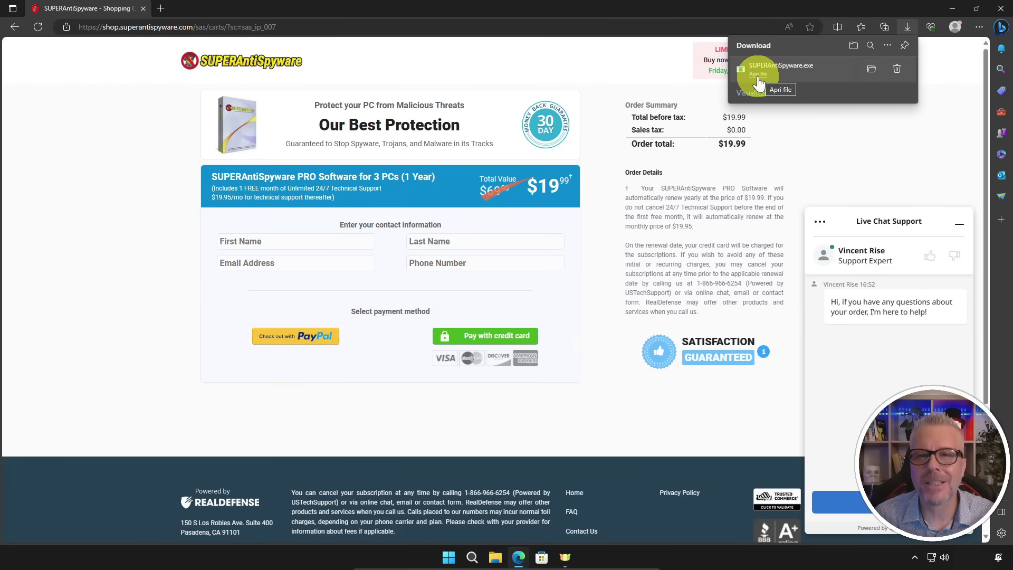
Run the downloaded SUPERAntiSpyware.exe, allow it to make changes to the device, and close the browser
left_click(758, 77)
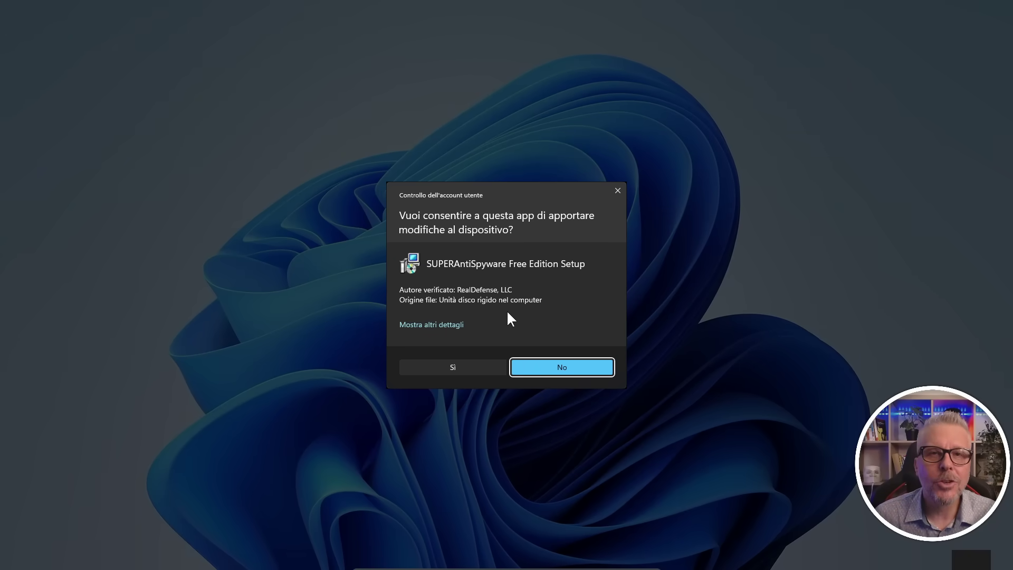
left_click(453, 366)
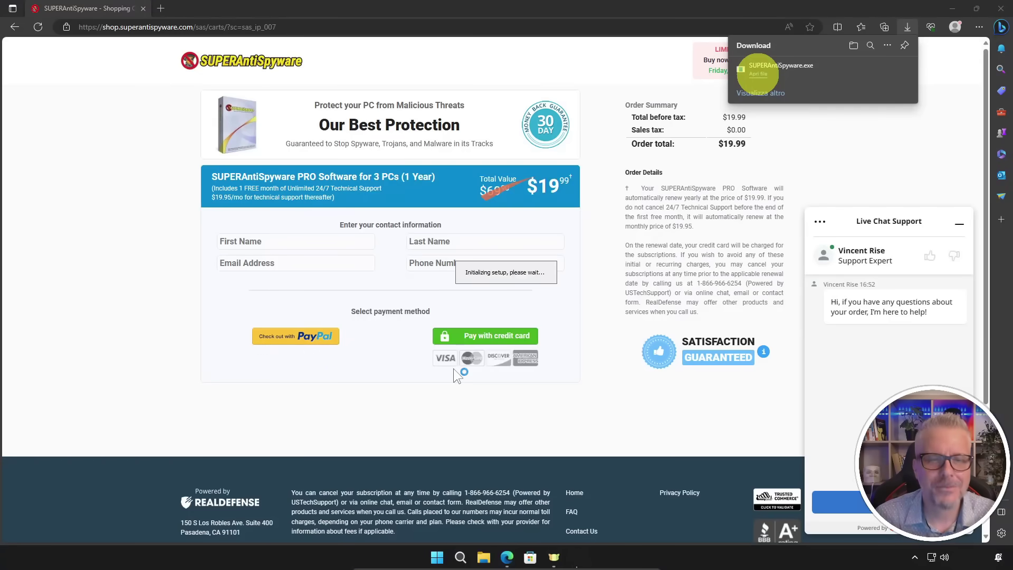
left_click(1002, 9)
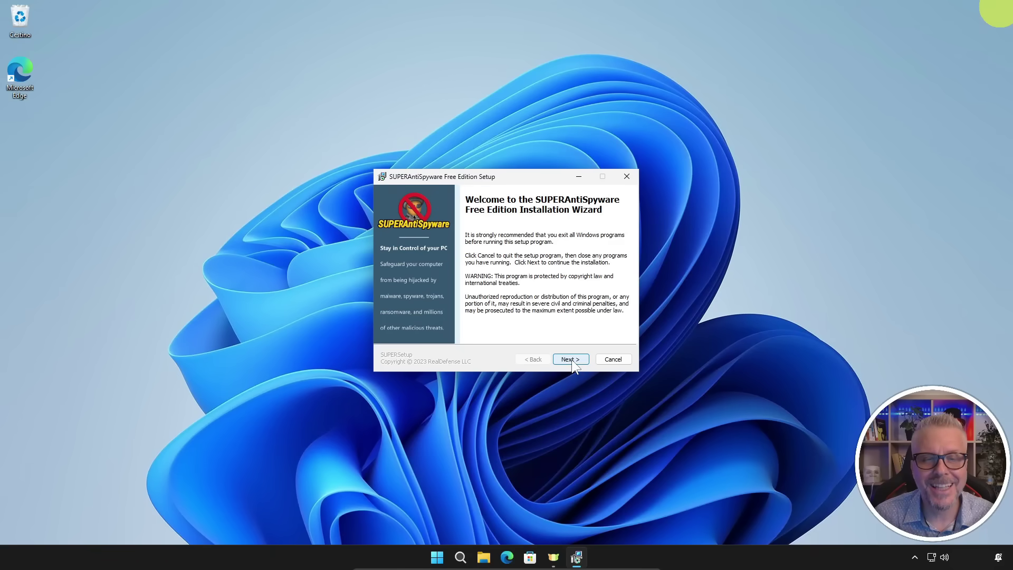
Accept the license agreement and install SUPERAntiSpyware Free Edition for all users in C:\Program Files\SUPERAntiSpyware, without a registration code
left_click(571, 360)
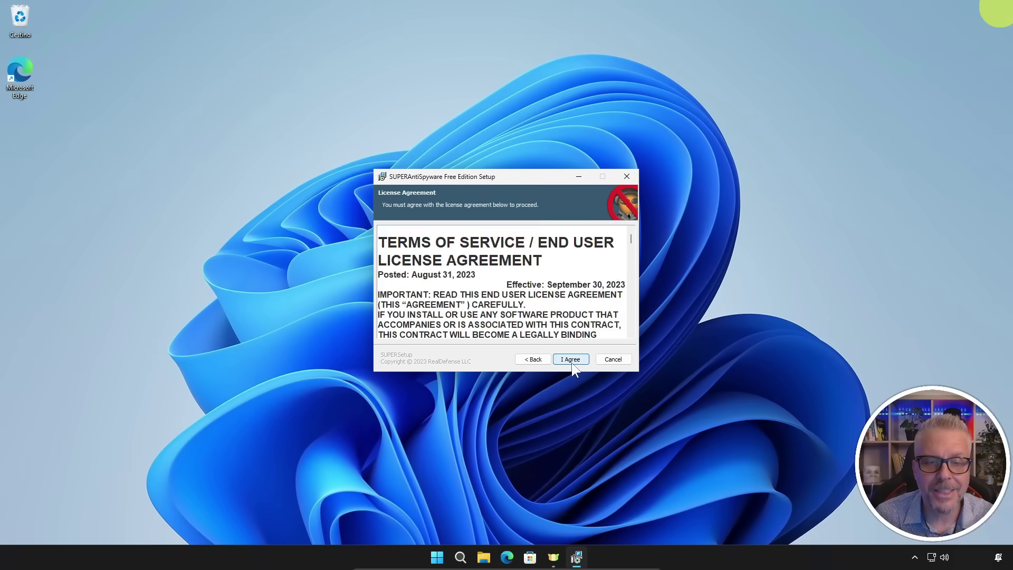
left_click(571, 360)
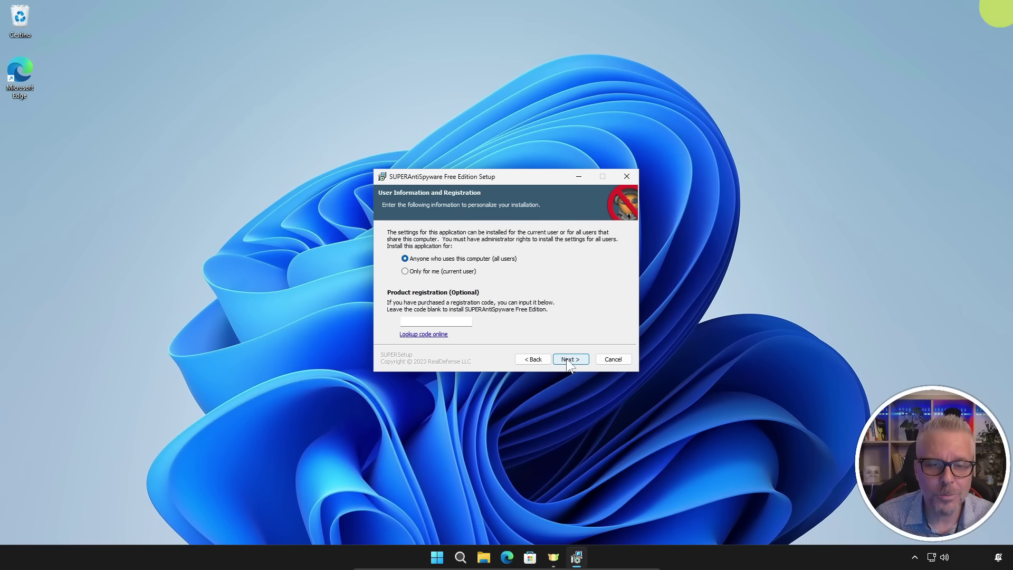
left_click(569, 366)
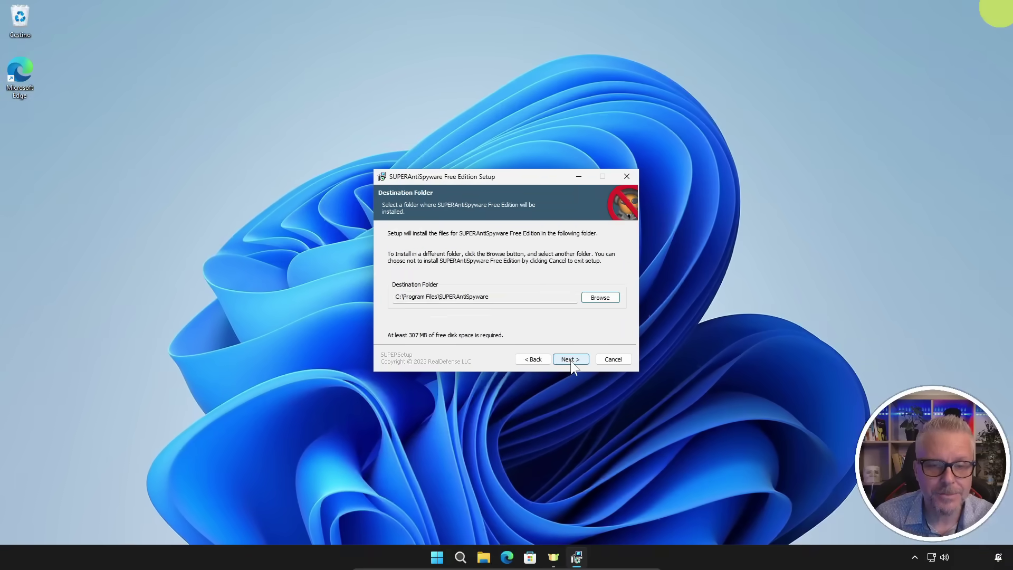
left_click(571, 360)
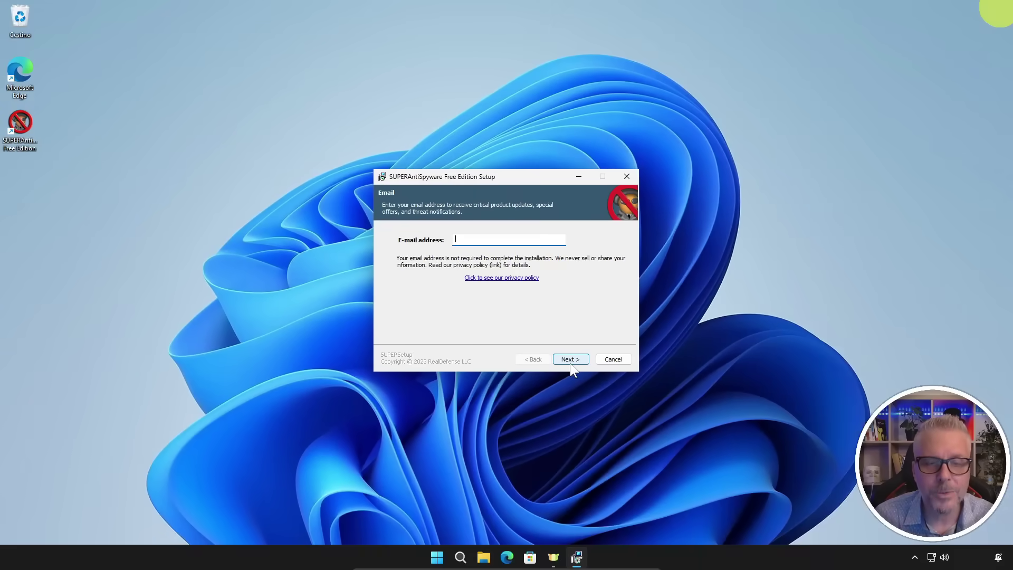
Finish the setup without an e-mail address, keeping the definition update check on and the system diagnostic submission off
left_click(570, 361)
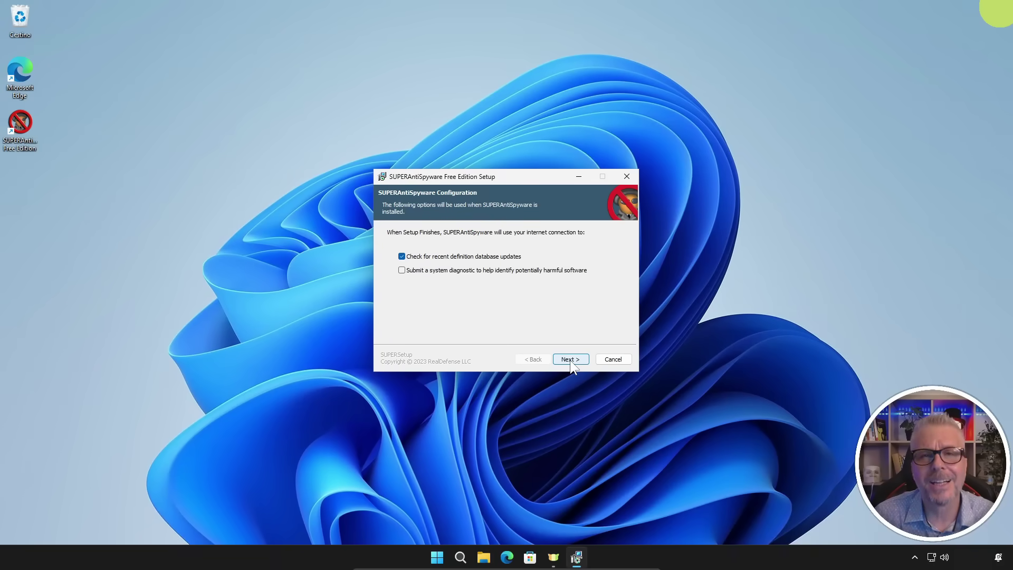
left_click(571, 361)
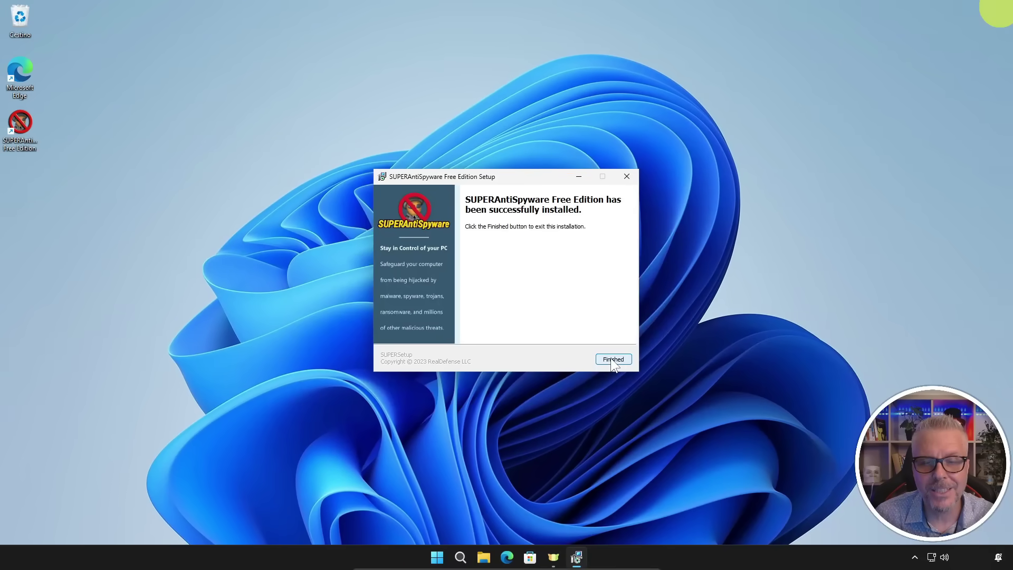
left_click(613, 361)
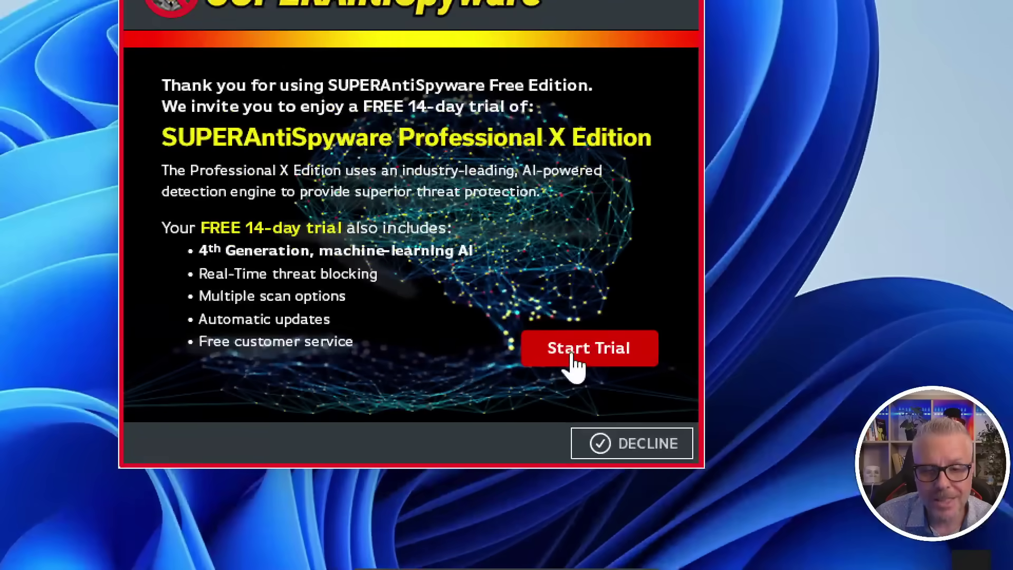
Decline the free 14-day Professional X Edition trial and close the product upgrade web page
left_click(628, 455)
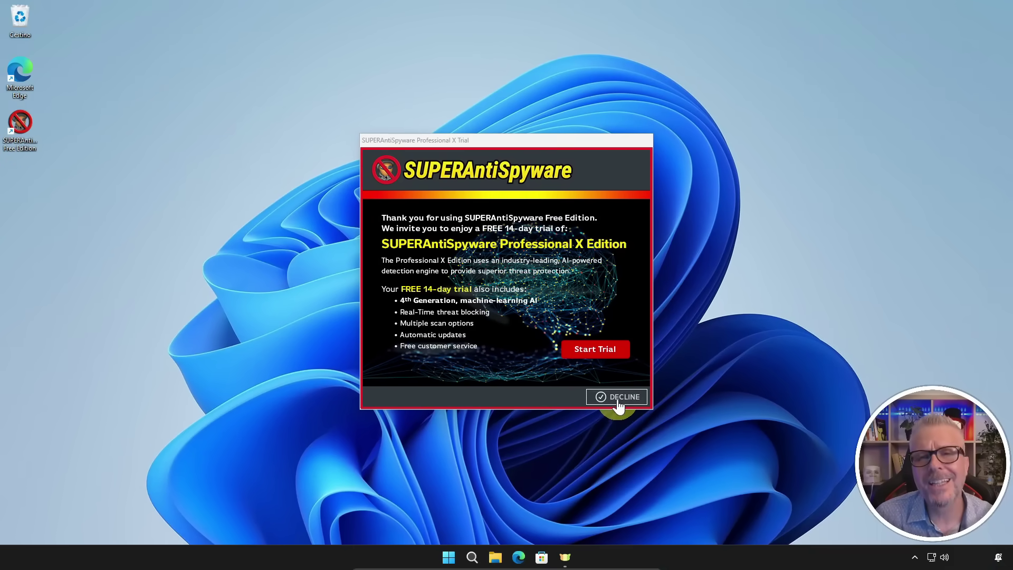
left_click(622, 400)
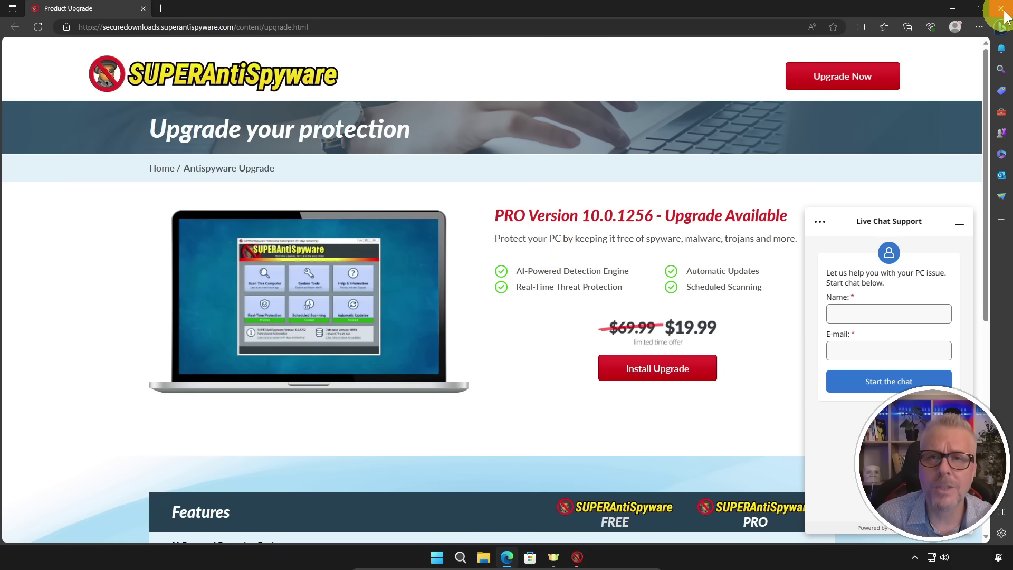
left_click(1002, 10)
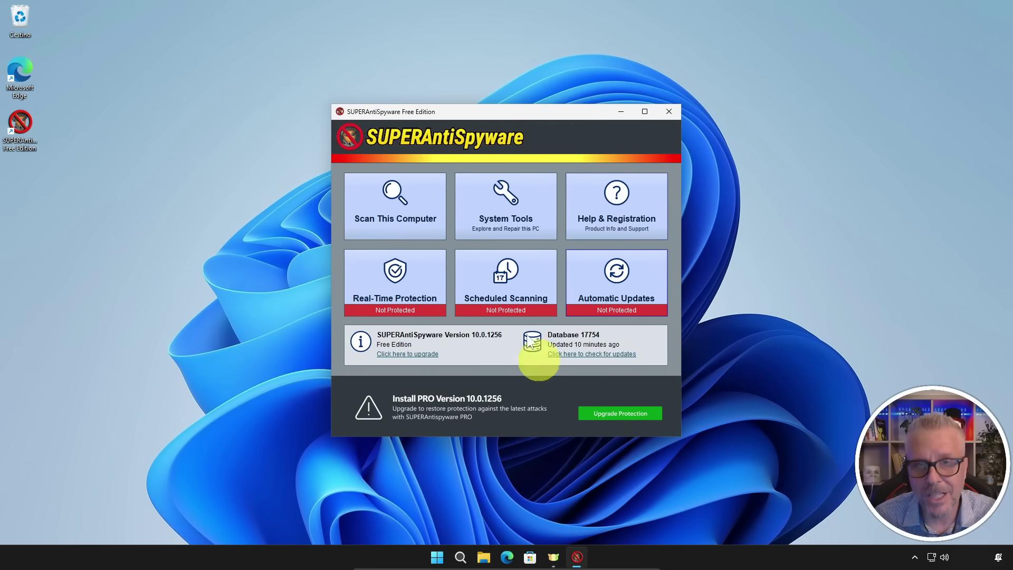
Open the computer scan options and turn off the restriction to recently modified files
mouse_move(607, 353)
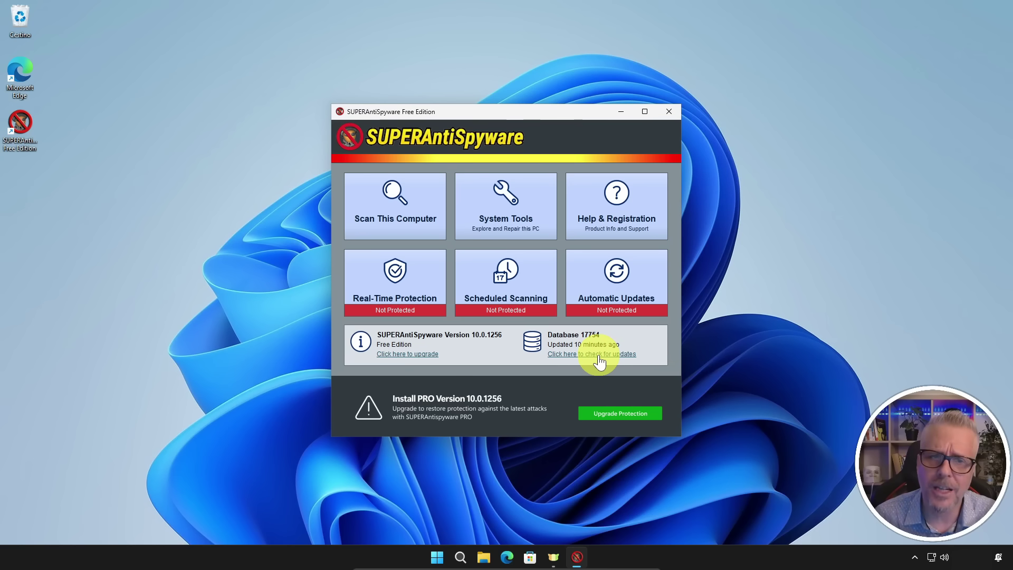
left_click(394, 205)
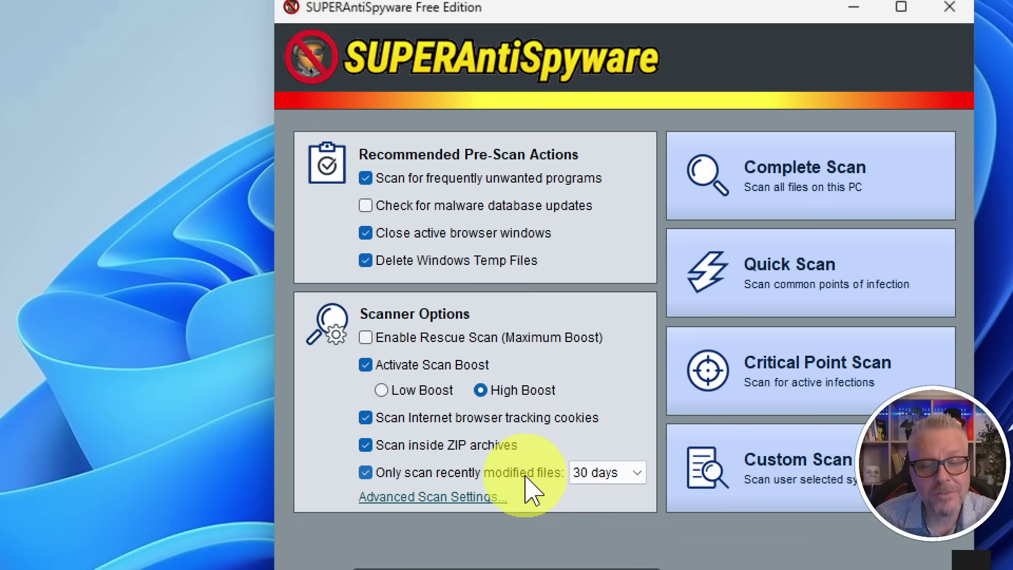
left_click(639, 473)
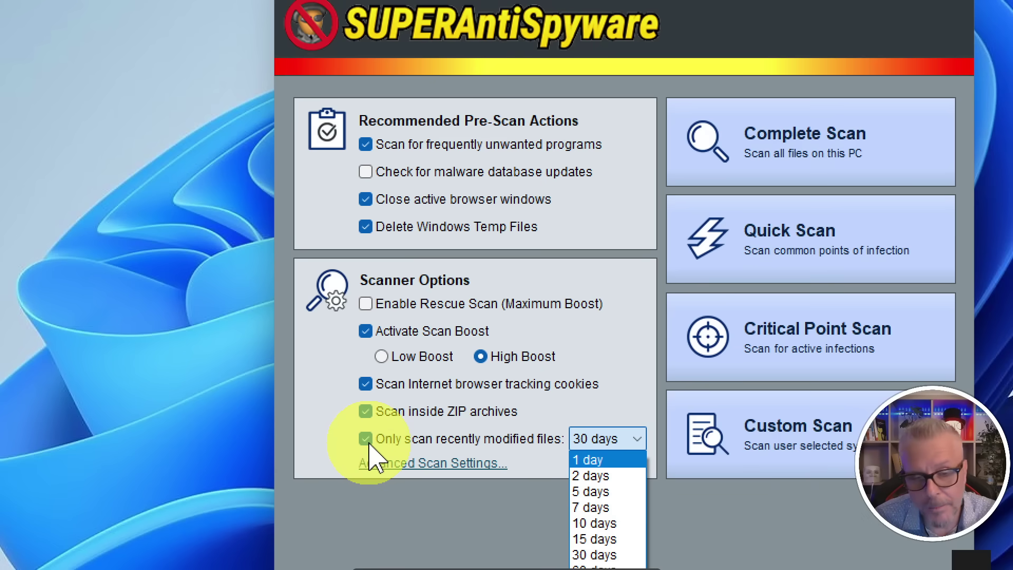
left_click(368, 438)
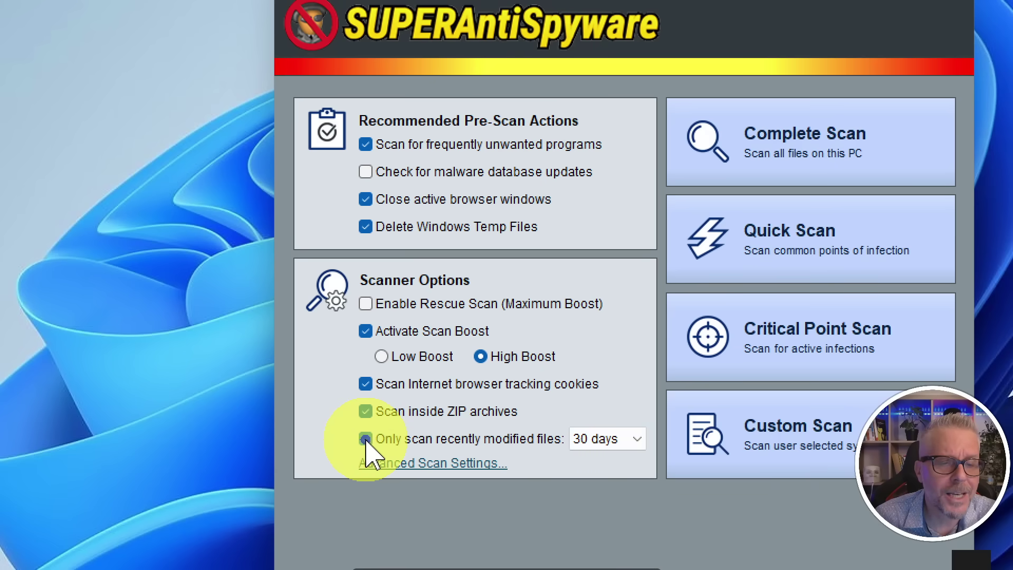
left_click(367, 440)
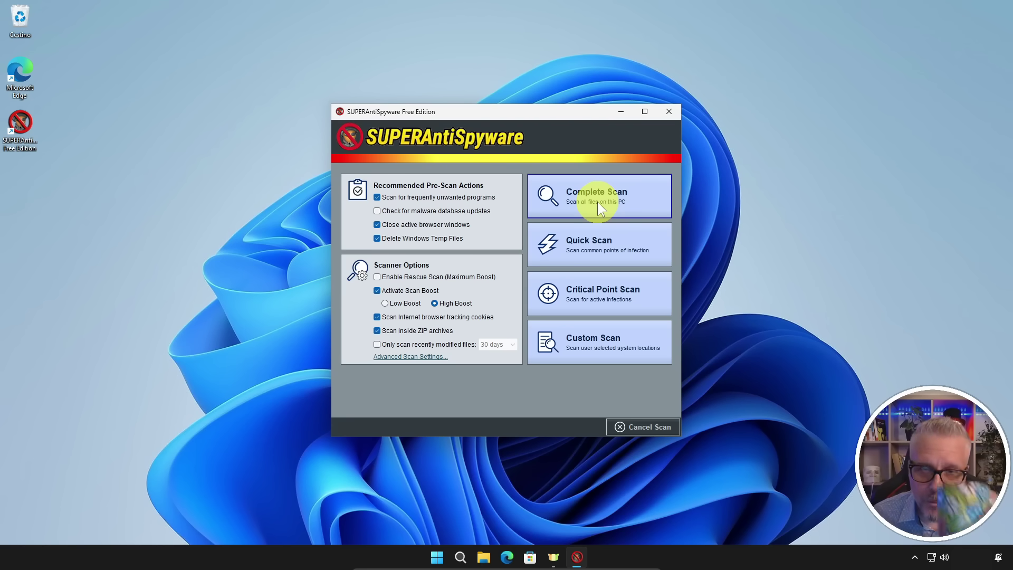
Run a Complete Scan, agreeing to close all Internet browsers, and dismiss the scan results summary
left_click(597, 202)
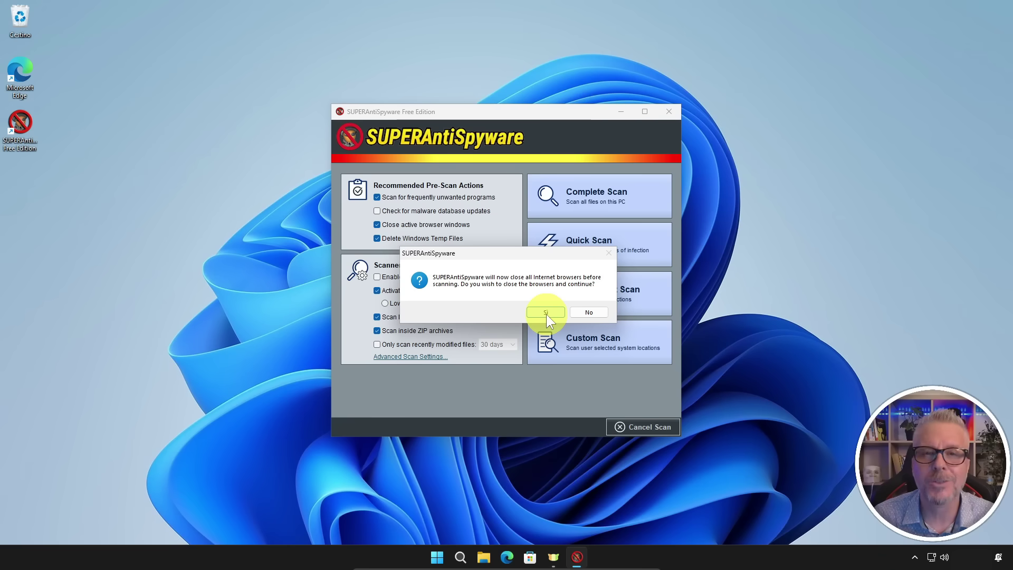
left_click(546, 313)
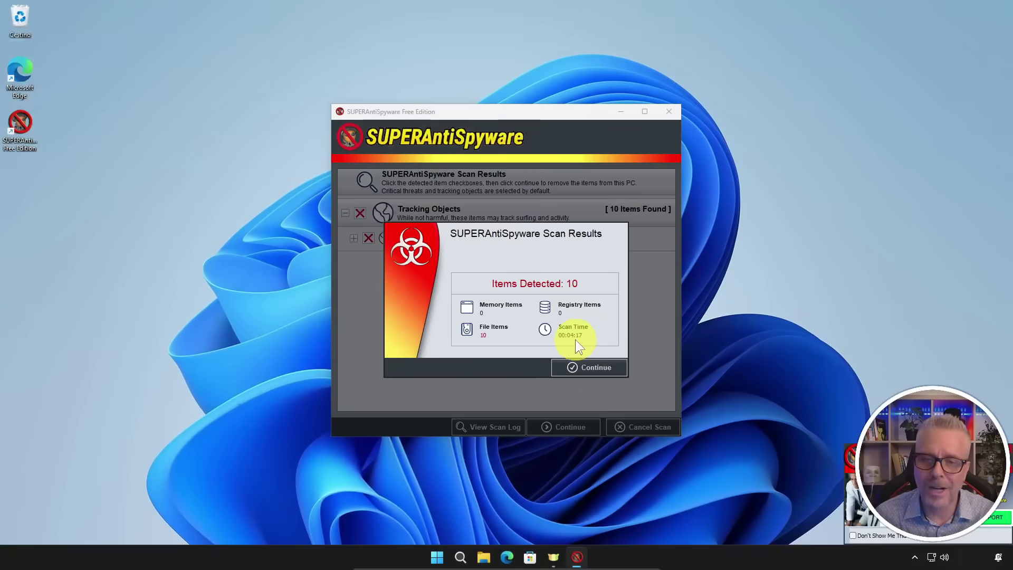
left_click(578, 367)
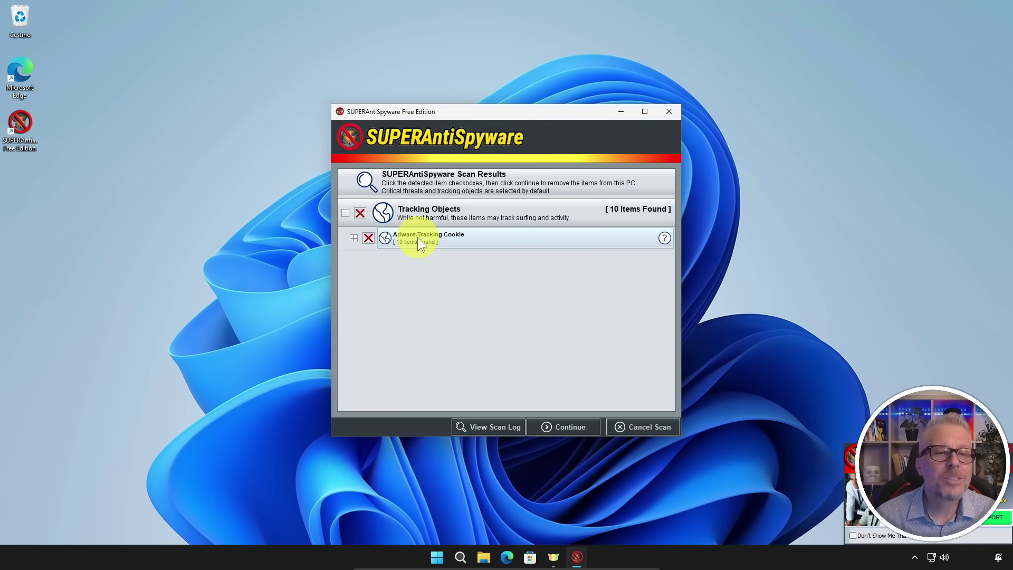
Expand the Adware.Tracking Cookie group and look through its detected items
left_click(353, 239)
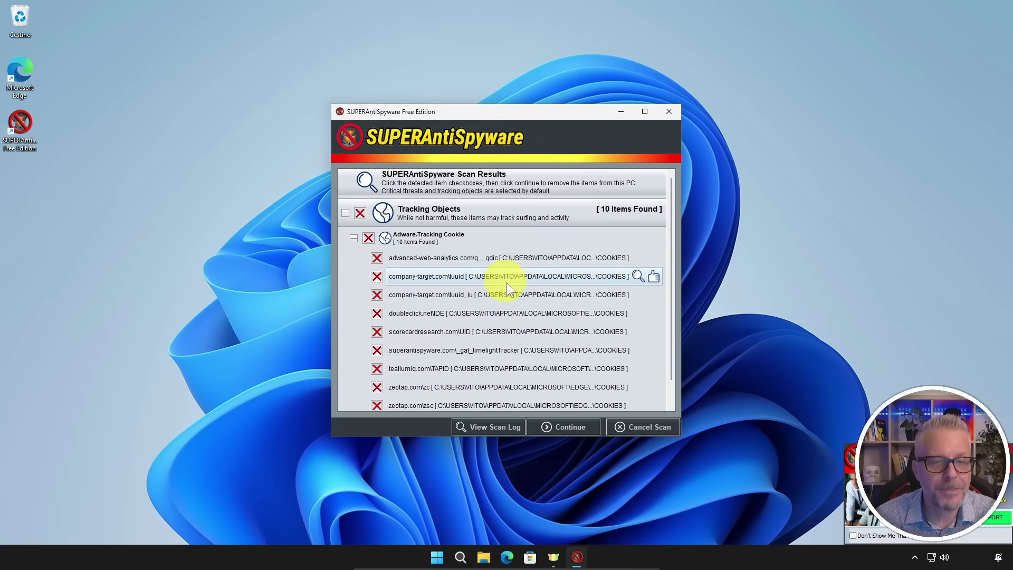
scroll(501, 327, "down", 1)
scroll(507, 354, "up", 1)
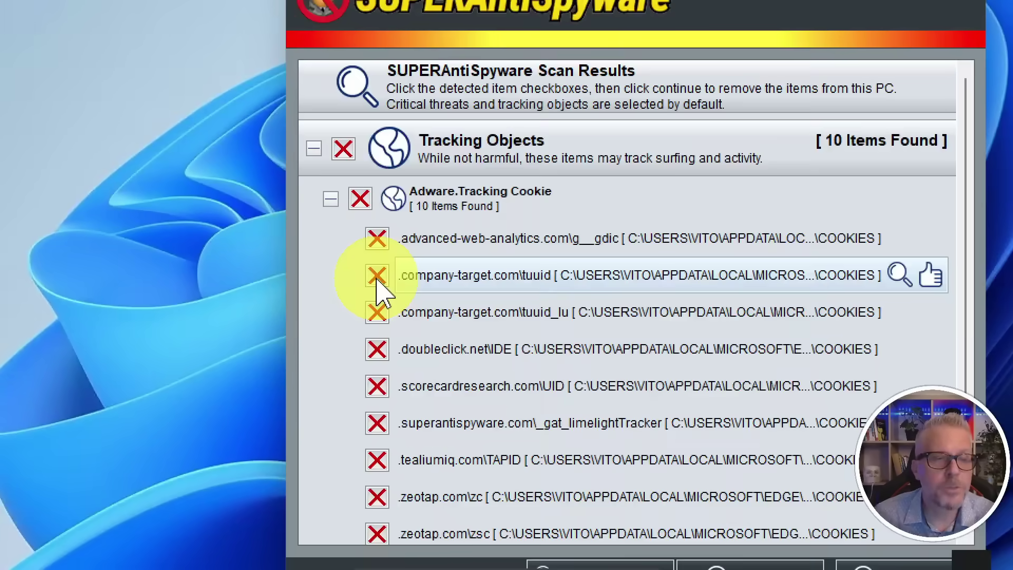
left_click(377, 276)
mouse_move(374, 283)
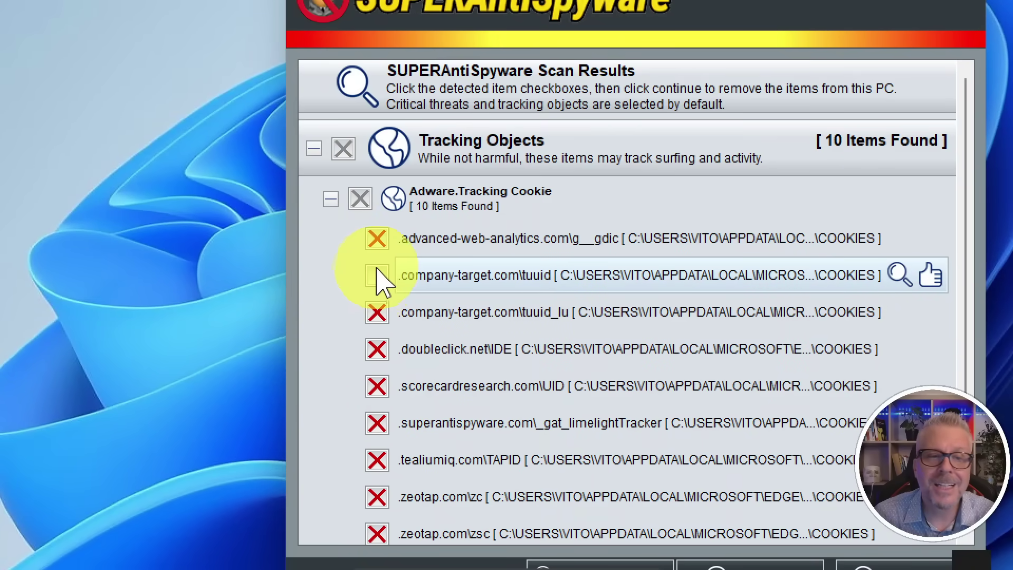
left_click(377, 275)
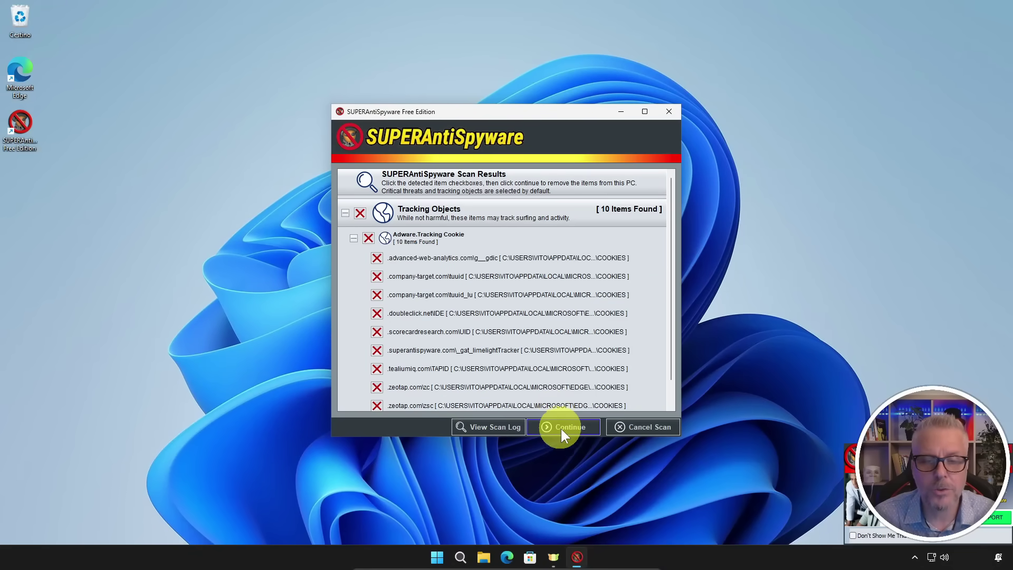
Remove all the detected tracking cookies and return to the main screen
left_click(562, 426)
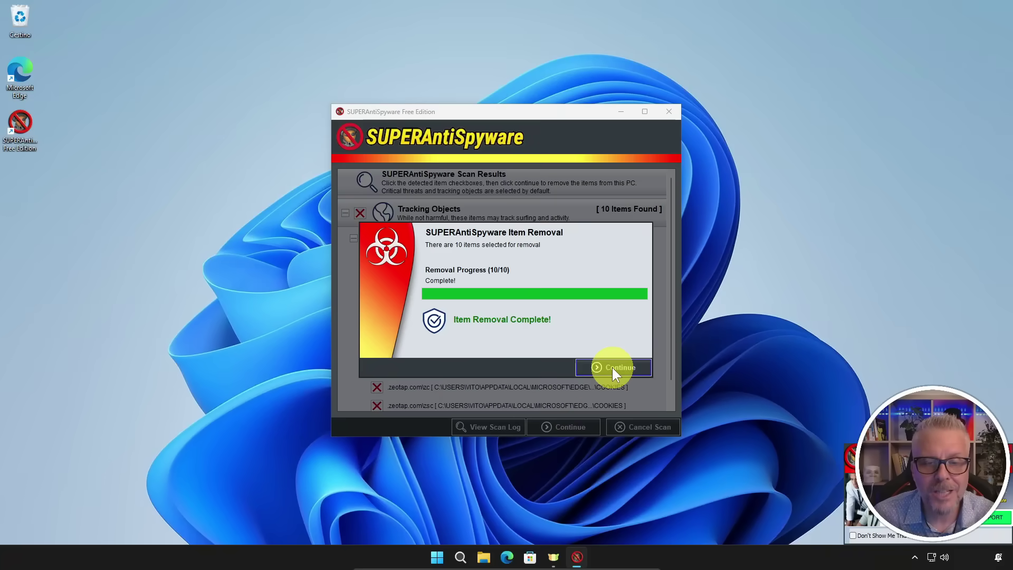
left_click(615, 369)
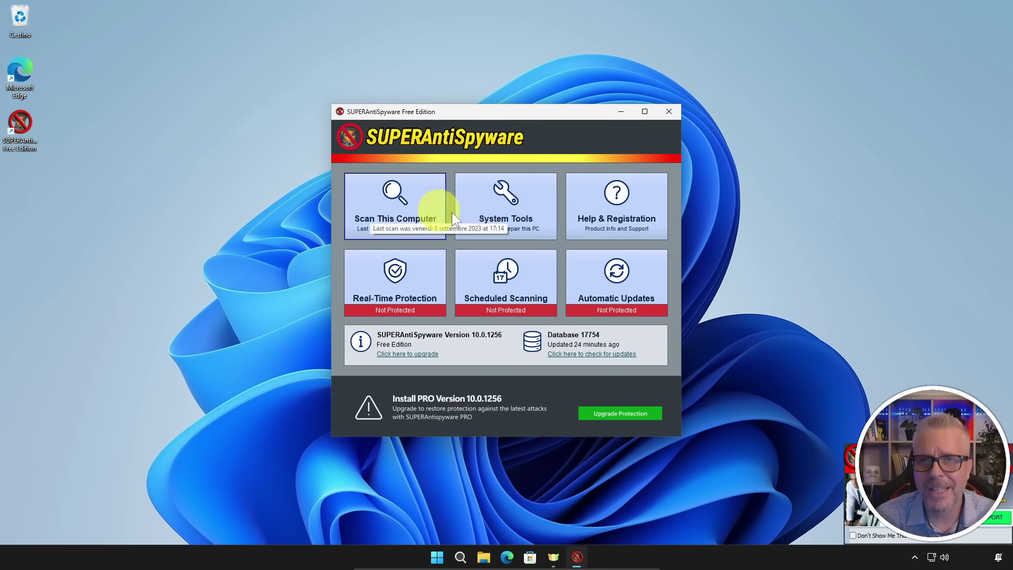
Open the System Tools and close the tech-support advertisement with its "Don't Show Me This Again" option enabled
left_click(523, 203)
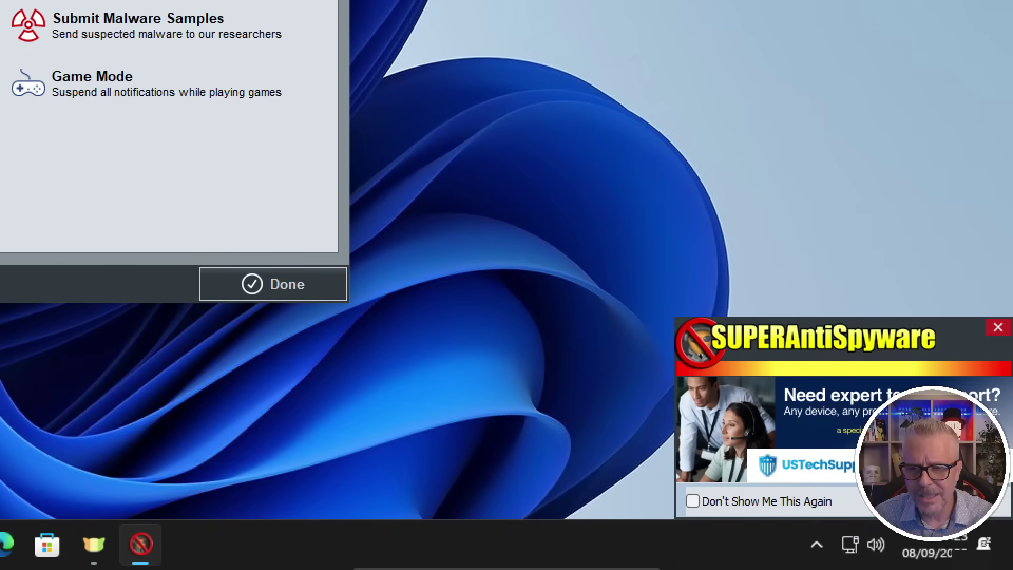
left_click(678, 508)
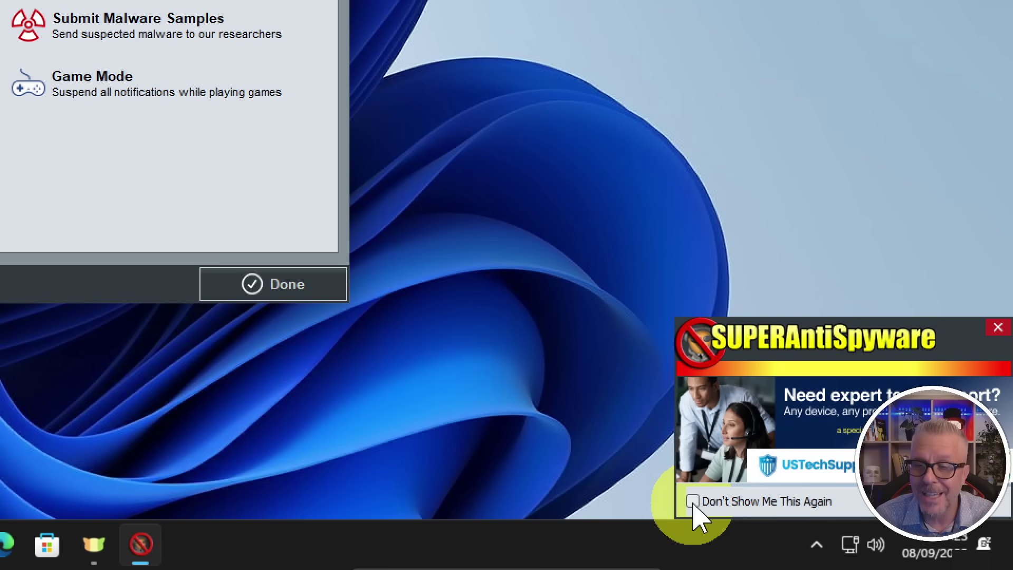
left_click(693, 502)
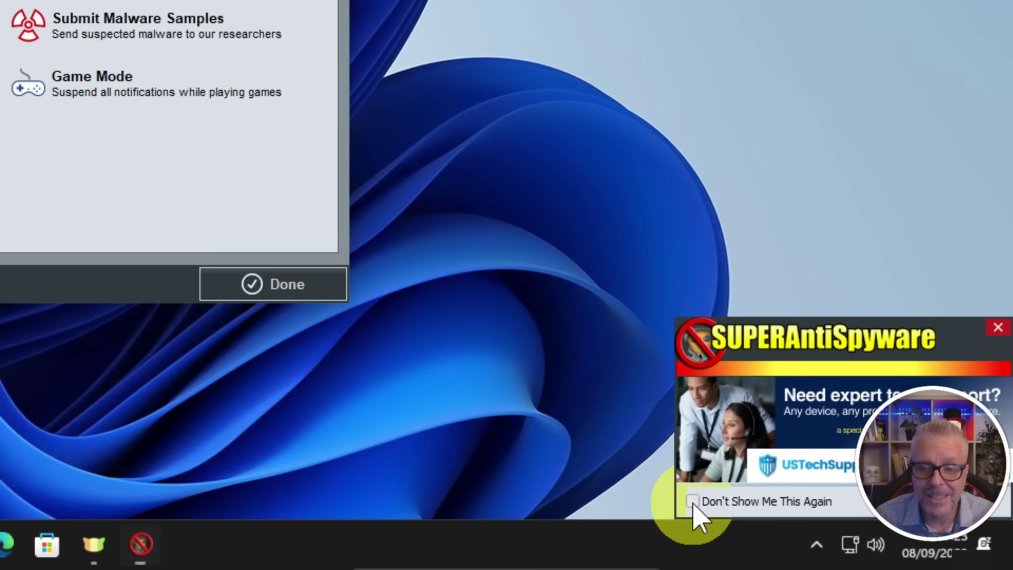
left_click(998, 328)
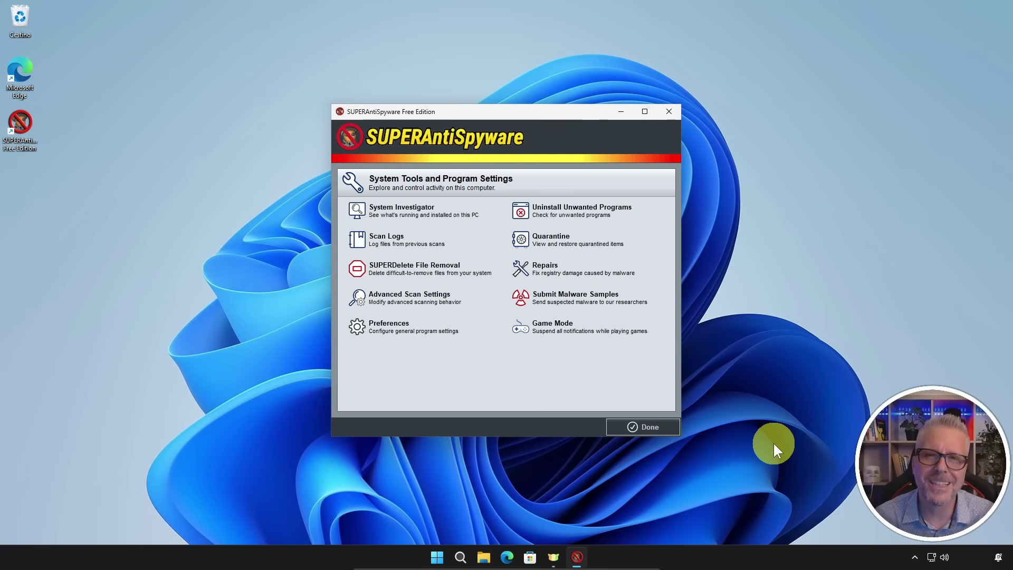
Return from the System Tools to the main screen and close the SUPERAntiSpyware window
left_click(668, 430)
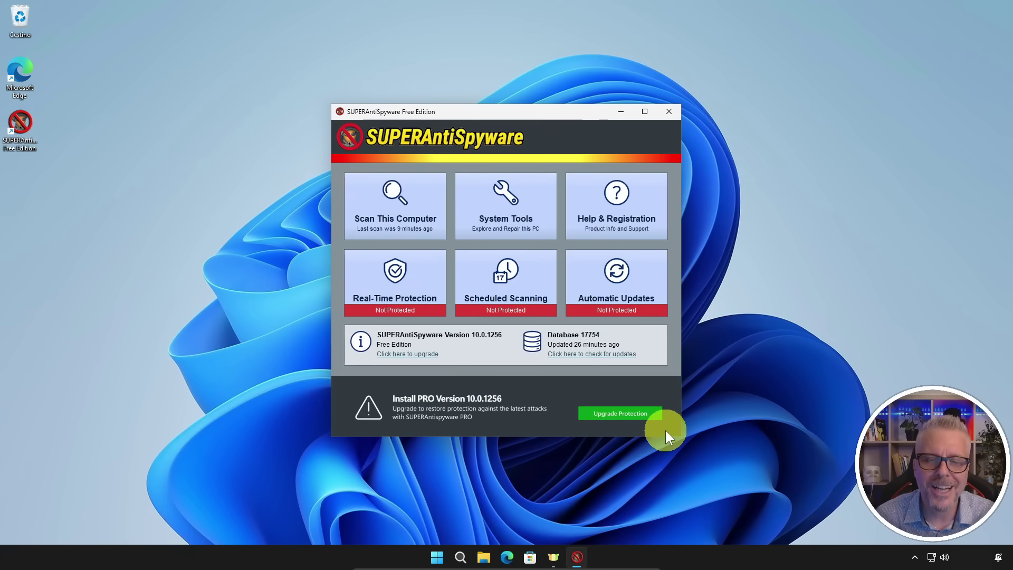
left_click(668, 111)
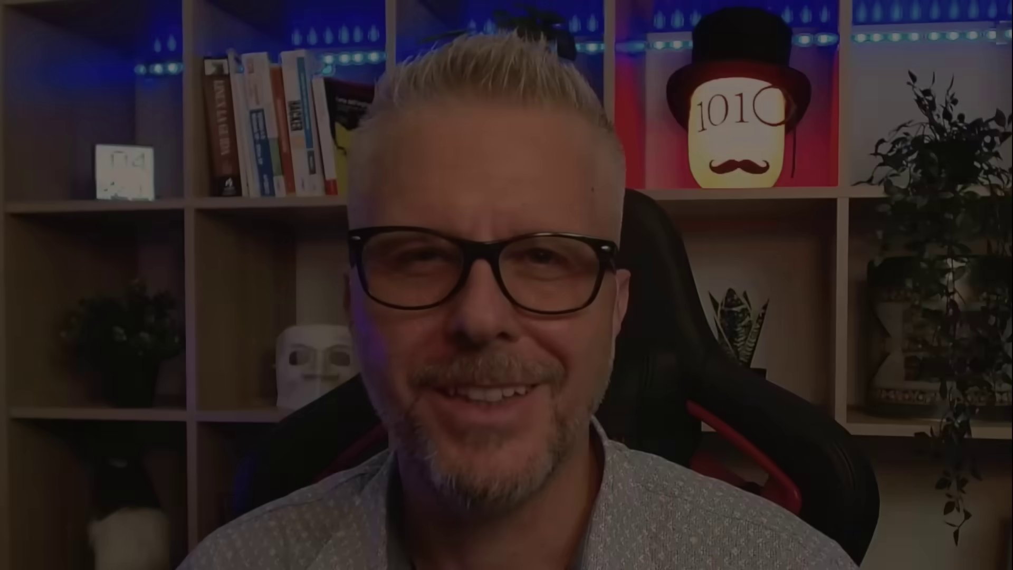